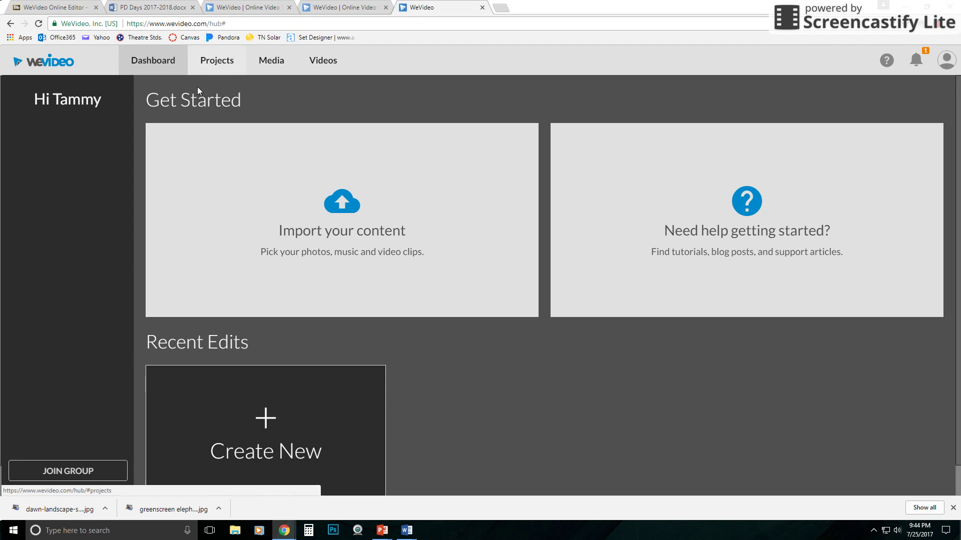
Step: Start a new item and choose the Project card over Video edit
click(266, 420)
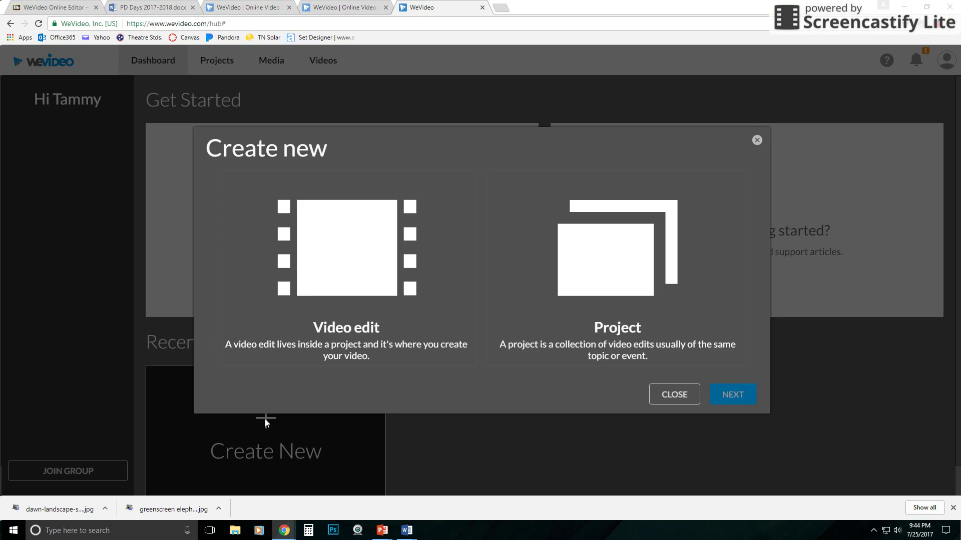
click(358, 226)
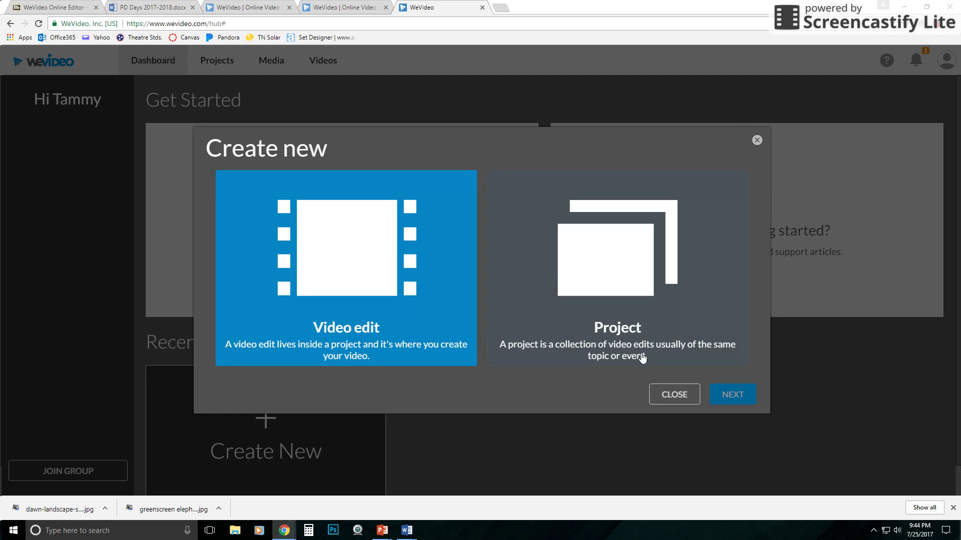
click(698, 320)
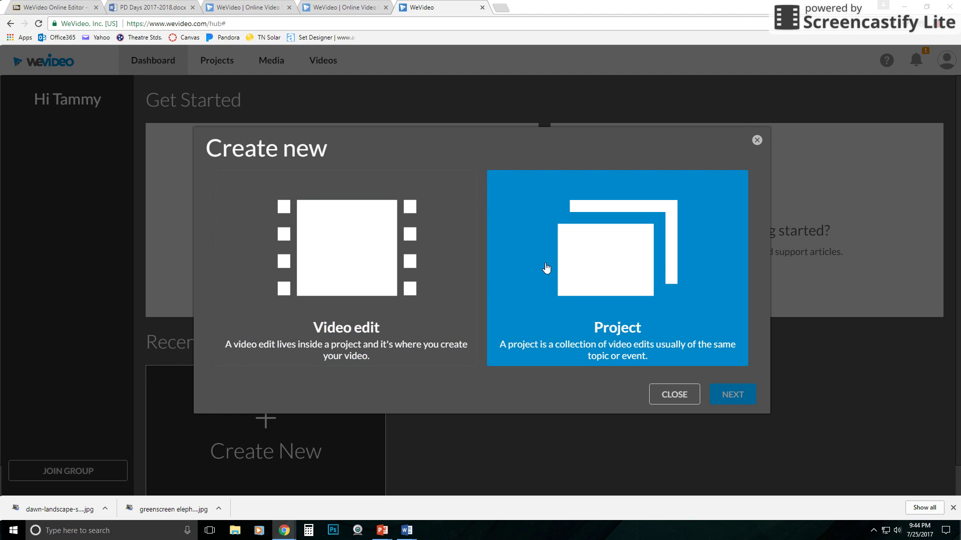
click(426, 280)
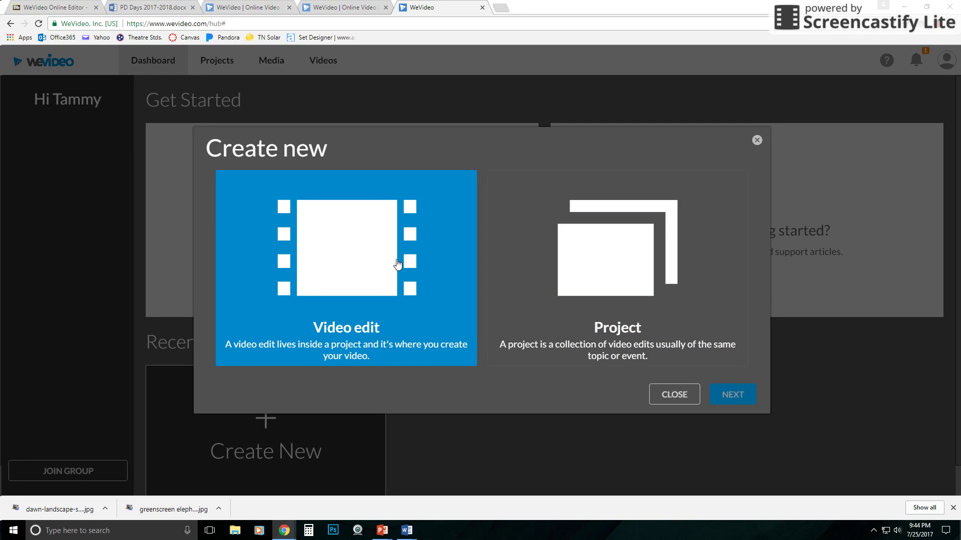
click(533, 264)
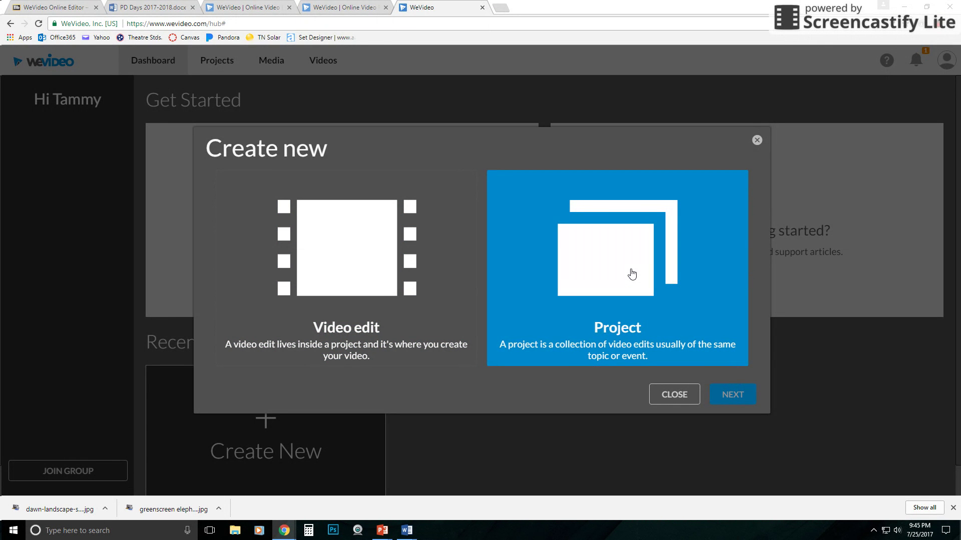
Step: Enter 'Practice' as the new project's title
click(729, 398)
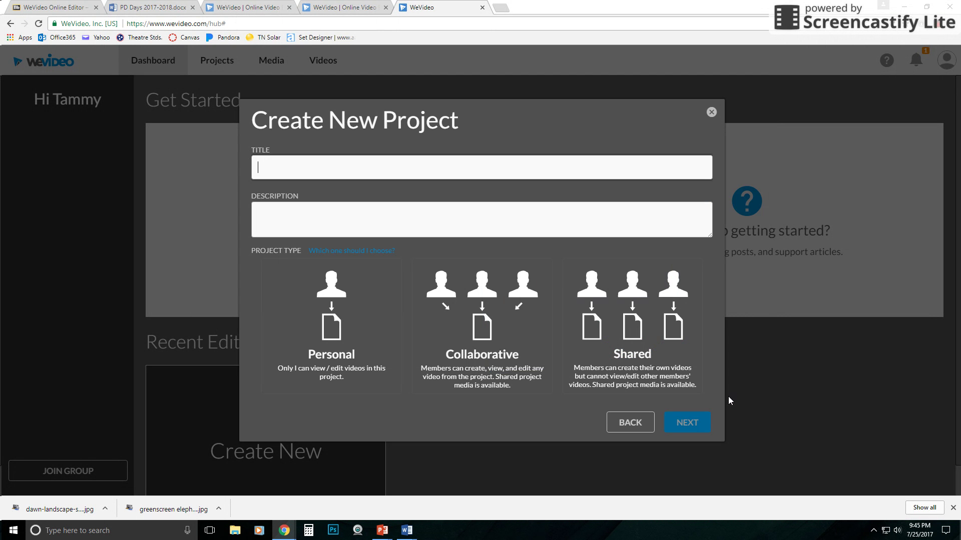
click(346, 173)
text(Practice)
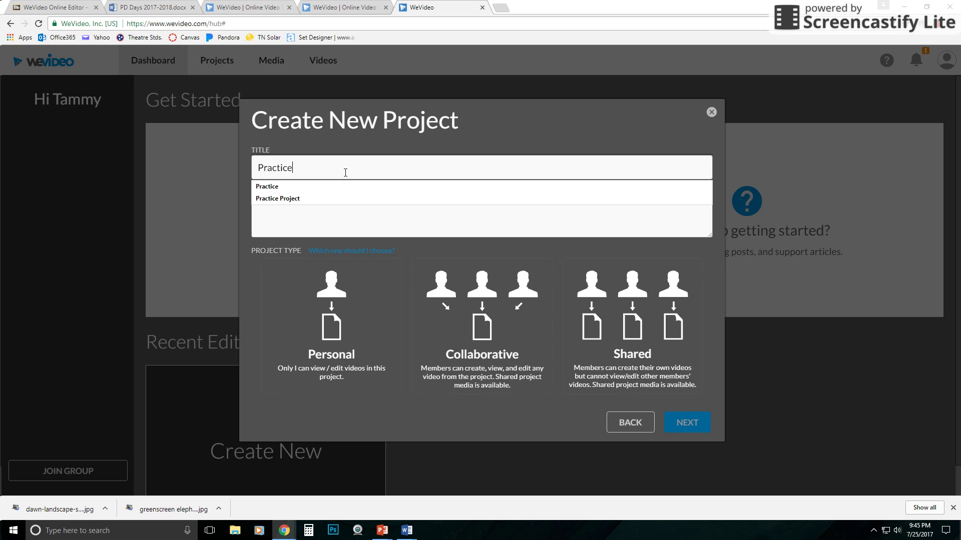
click(444, 430)
Step: Set the project type to Collaborative
click(325, 378)
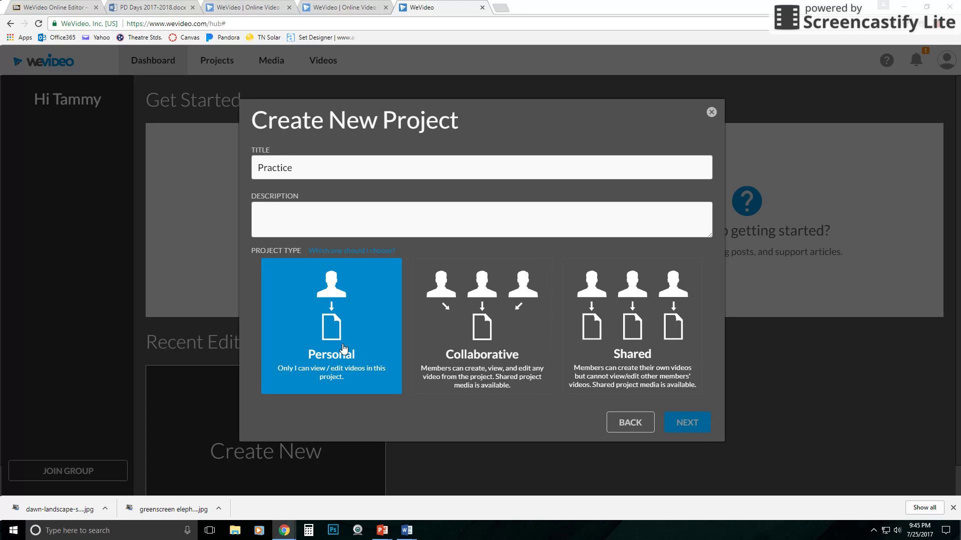
click(481, 325)
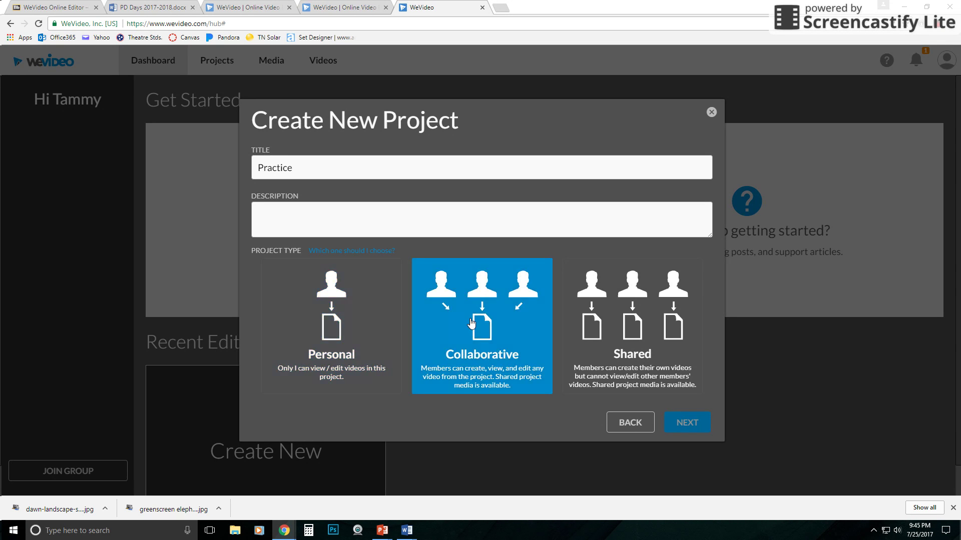
click(662, 329)
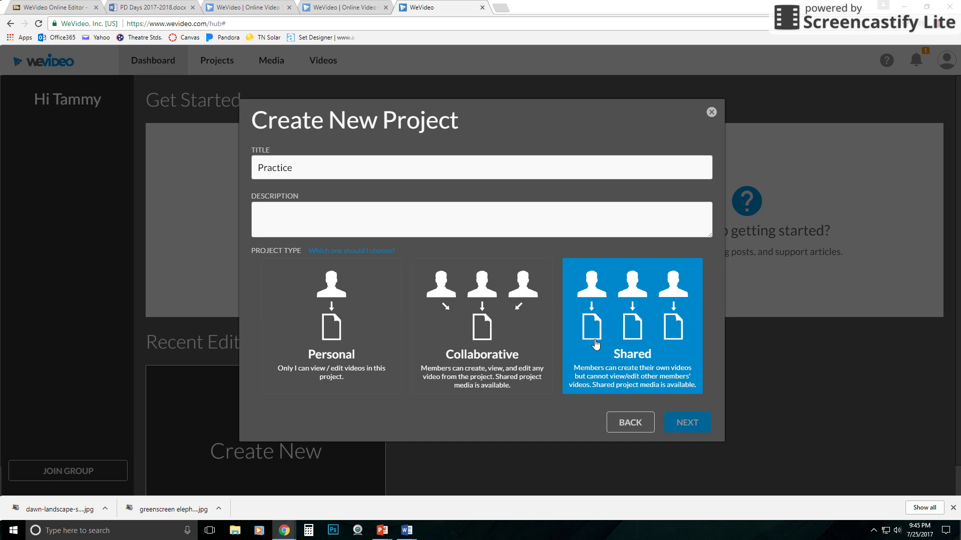
click(482, 336)
click(639, 331)
click(483, 339)
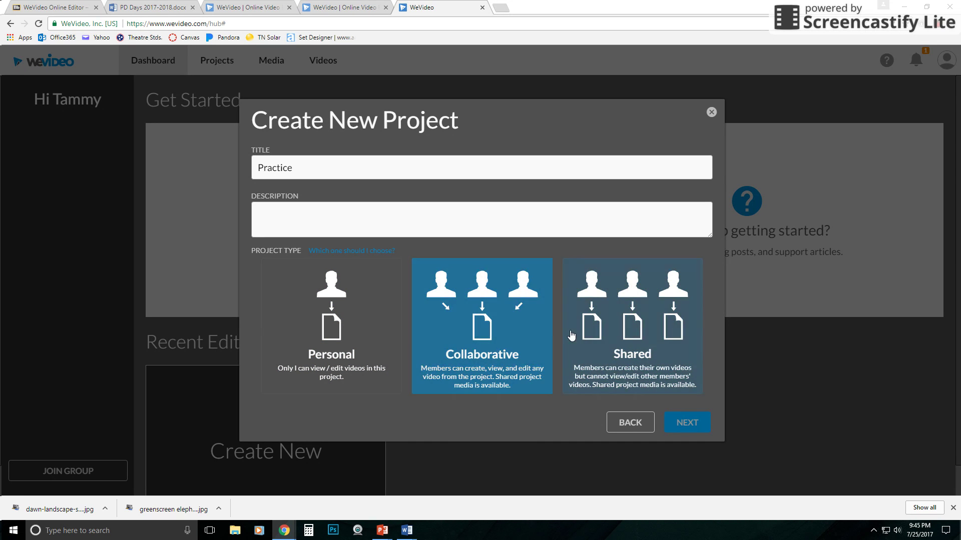
click(580, 332)
click(482, 331)
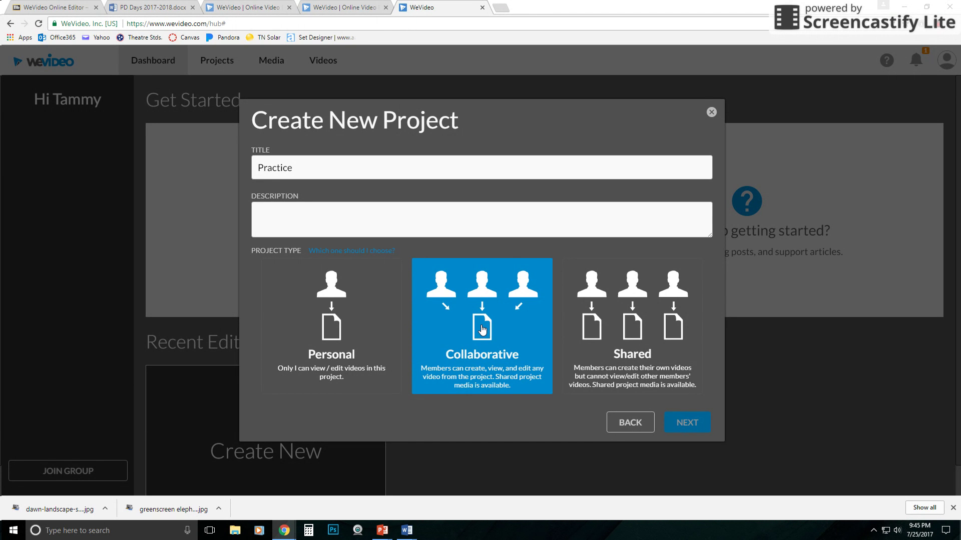
click(617, 328)
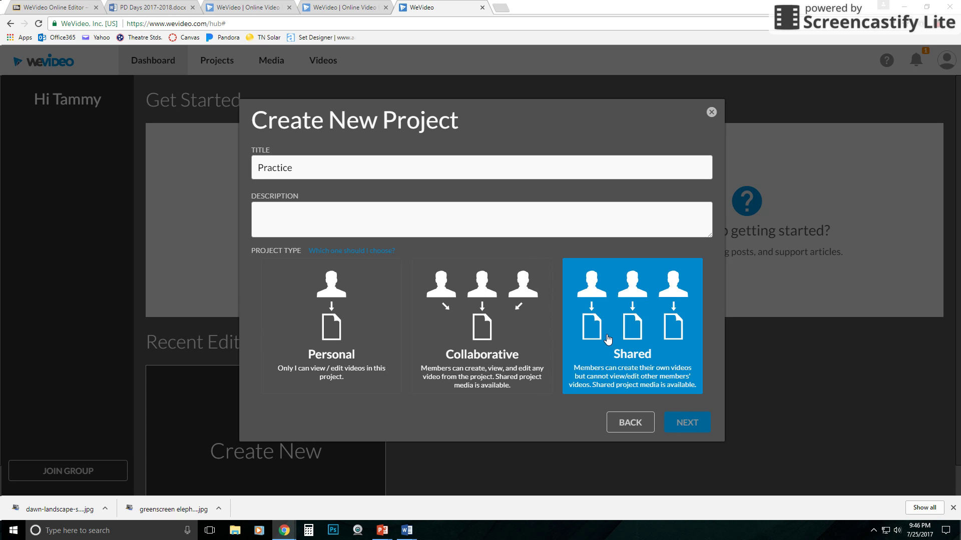
click(502, 350)
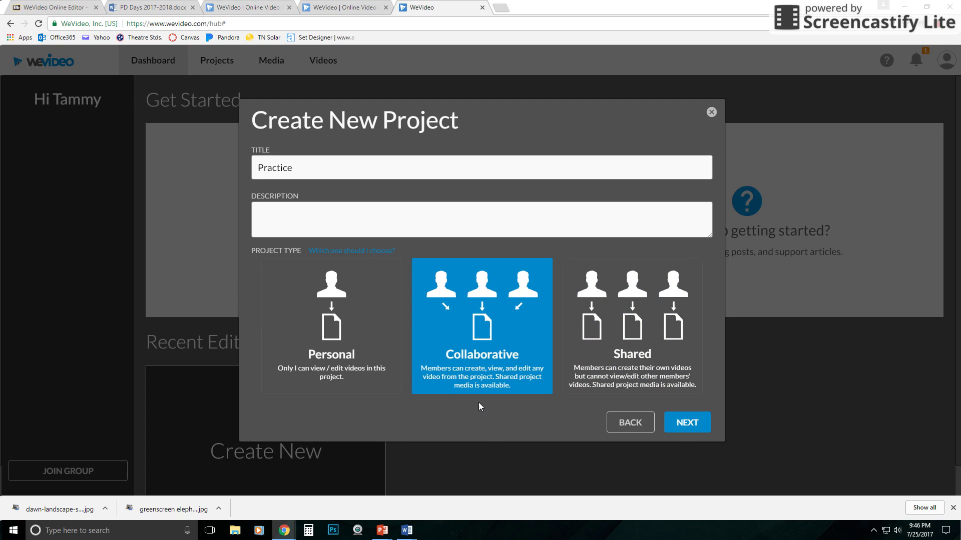
Step: Choose to add project members by selecting members/groups
click(687, 424)
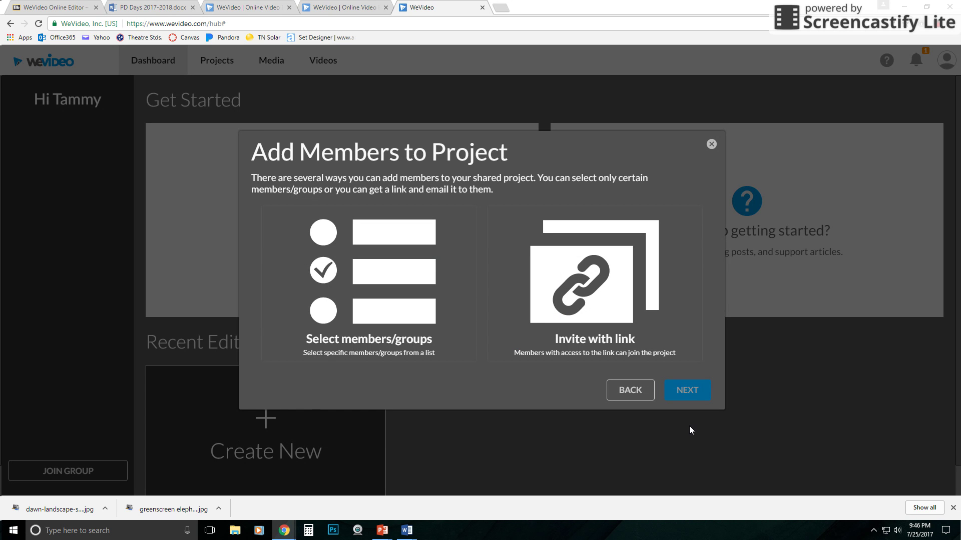
click(382, 360)
click(397, 279)
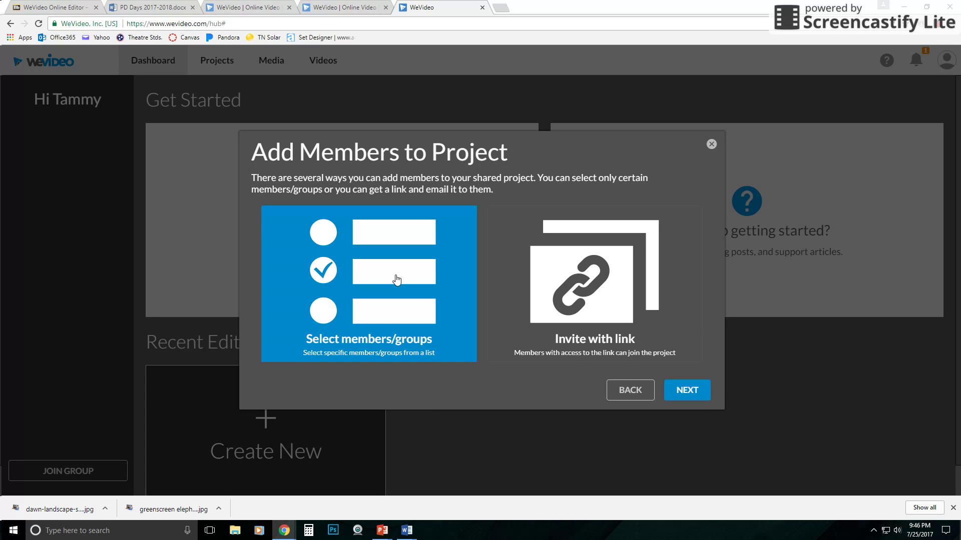
Step: Search the member list by surname, add the matching Admin member, and go back
click(683, 391)
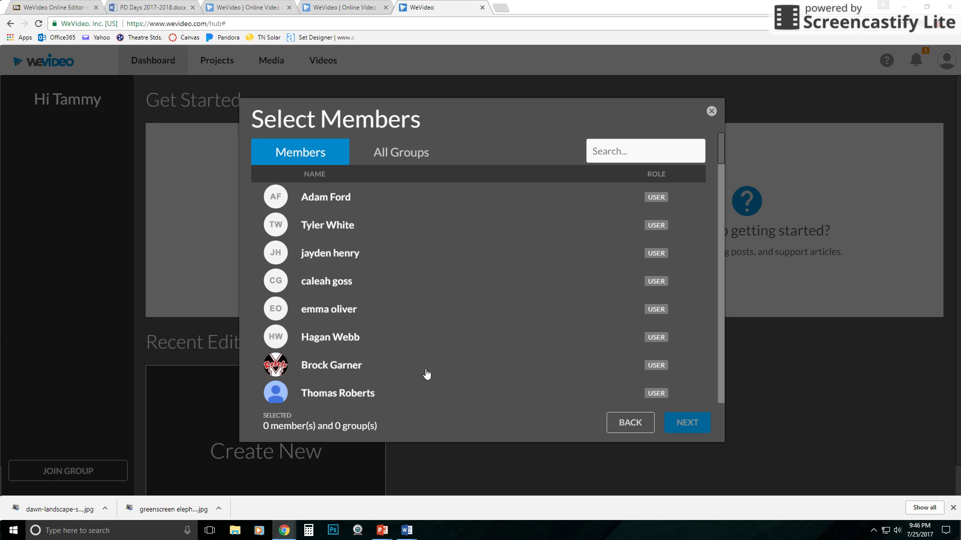
scroll(409, 347, down, 10)
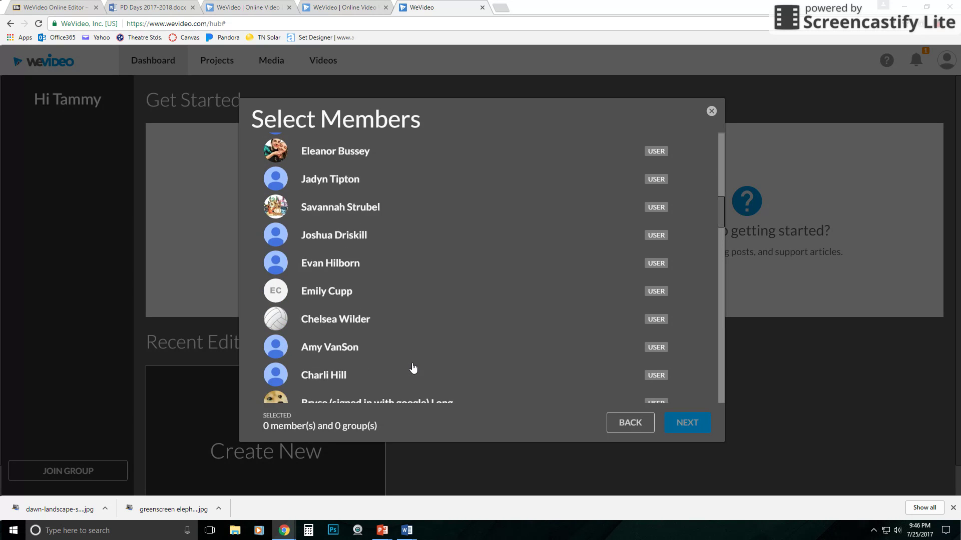
scroll(412, 365, up, 10)
click(648, 154)
text(Dunkel)
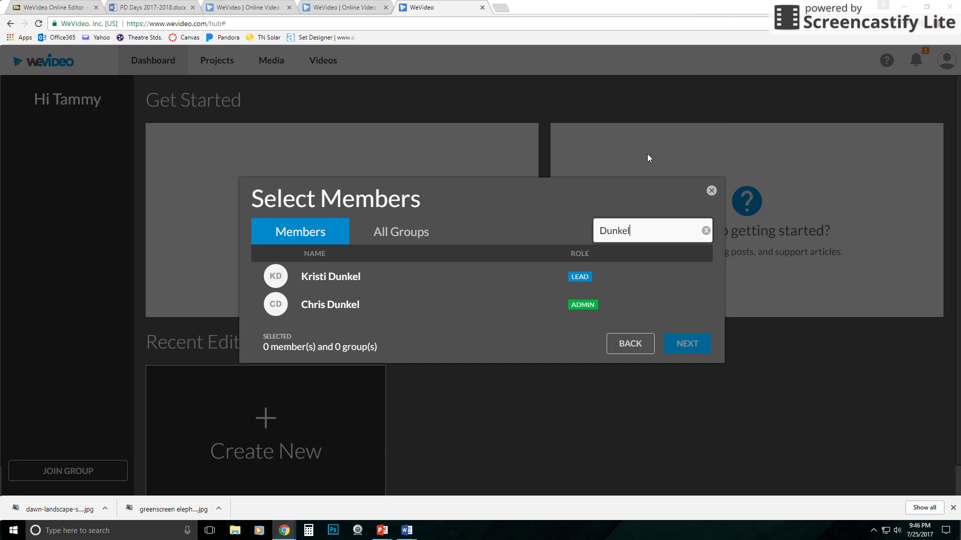
click(343, 316)
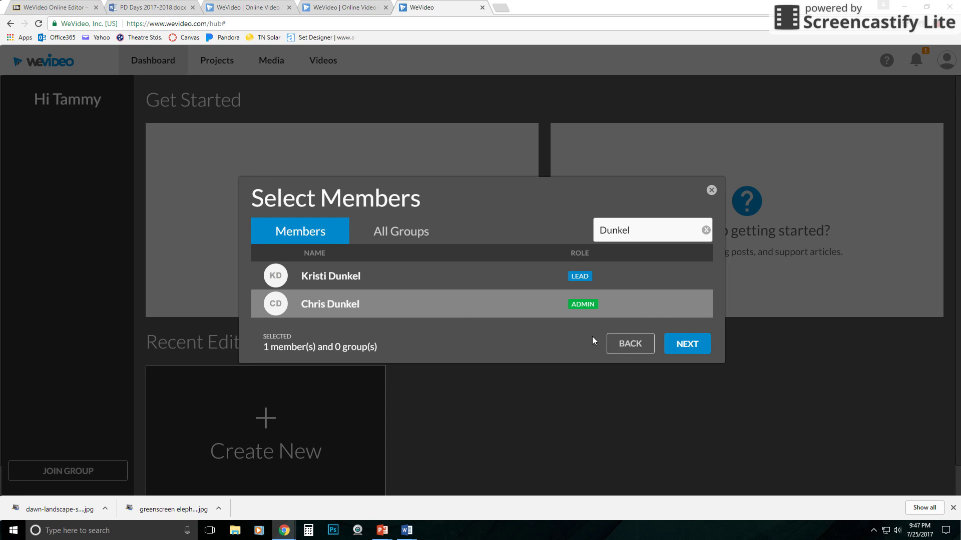
click(623, 348)
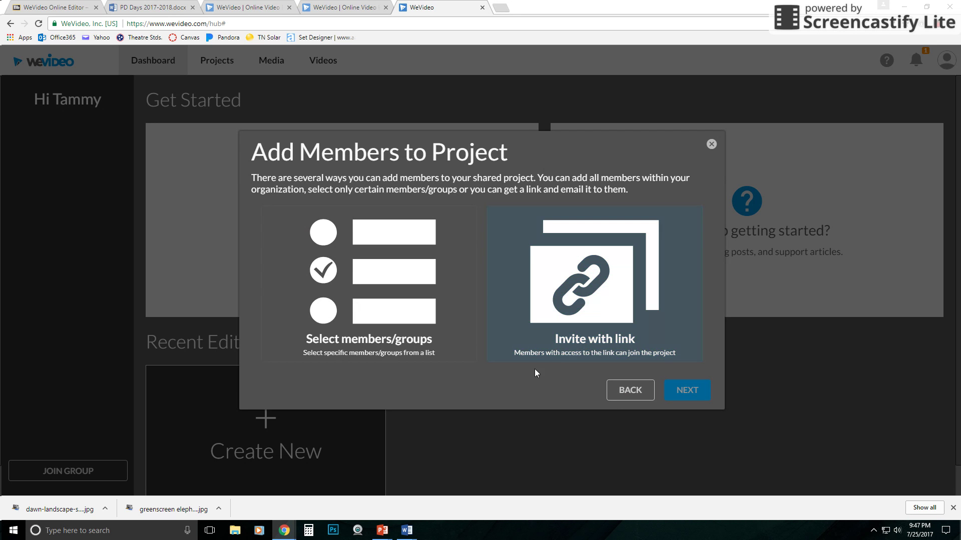
Step: Enable Invite with link, create the project, and select its invitation link
click(598, 312)
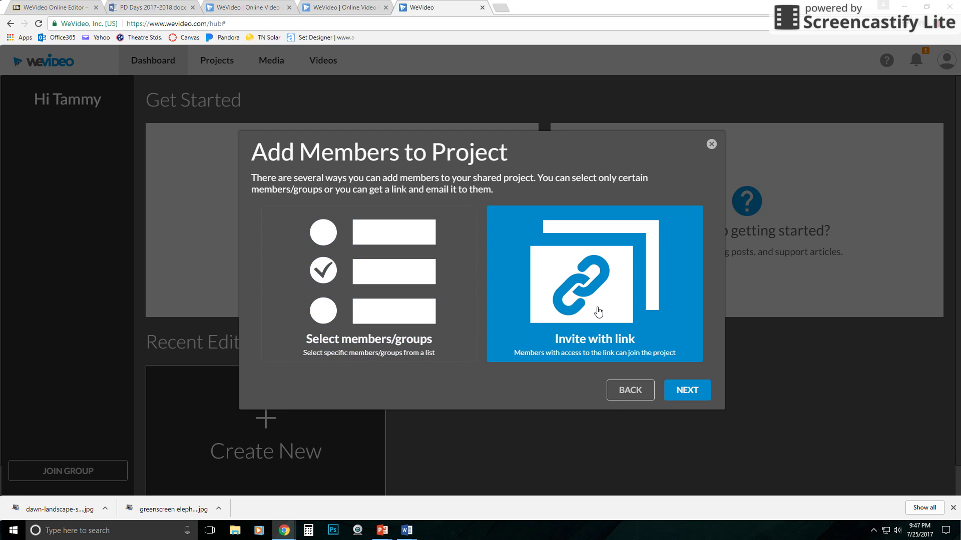
click(688, 390)
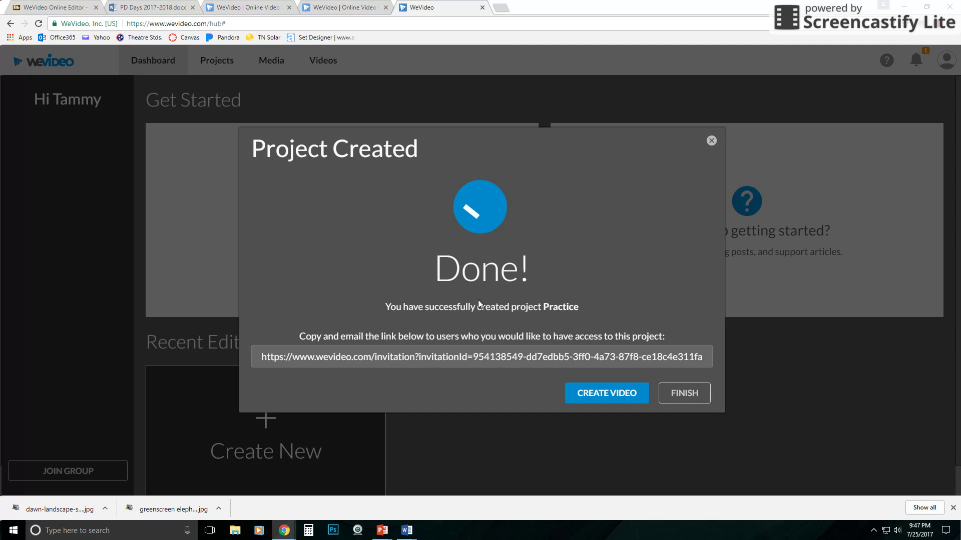
click(492, 356)
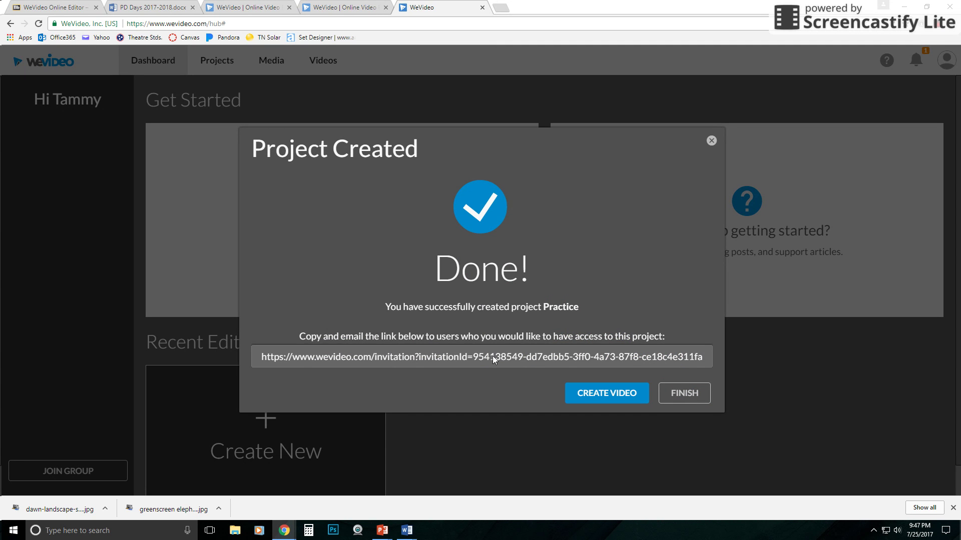
click(263, 356)
Step: Finish to open the Practice project page and start a new video edit
click(685, 394)
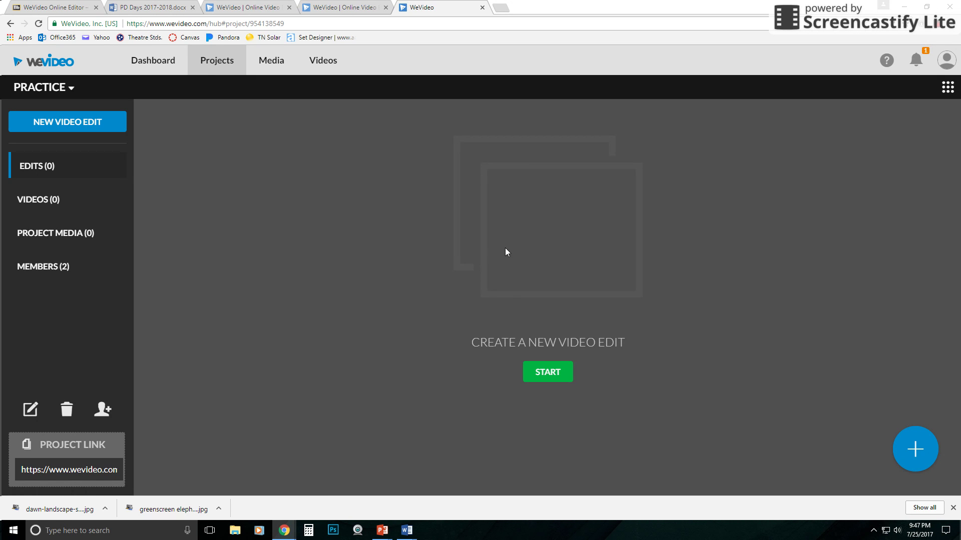
click(544, 370)
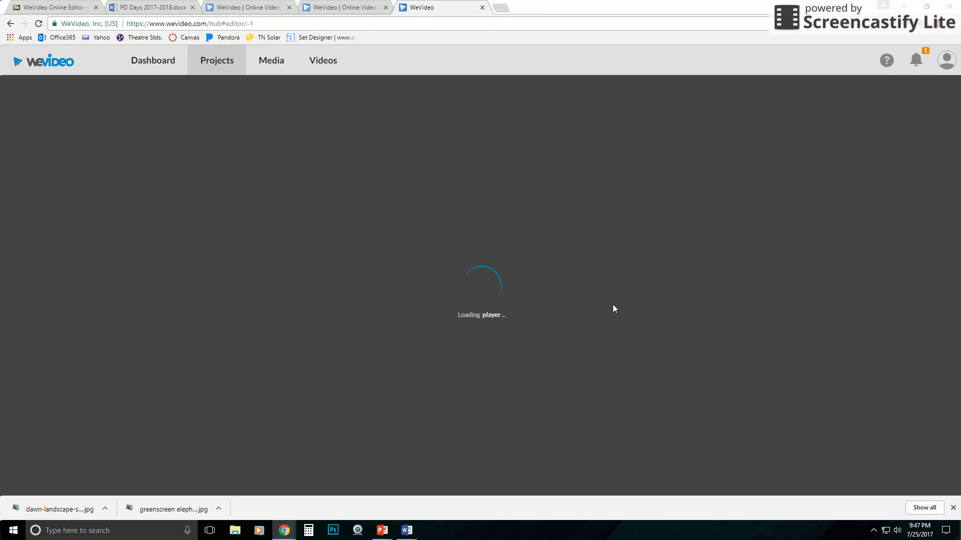